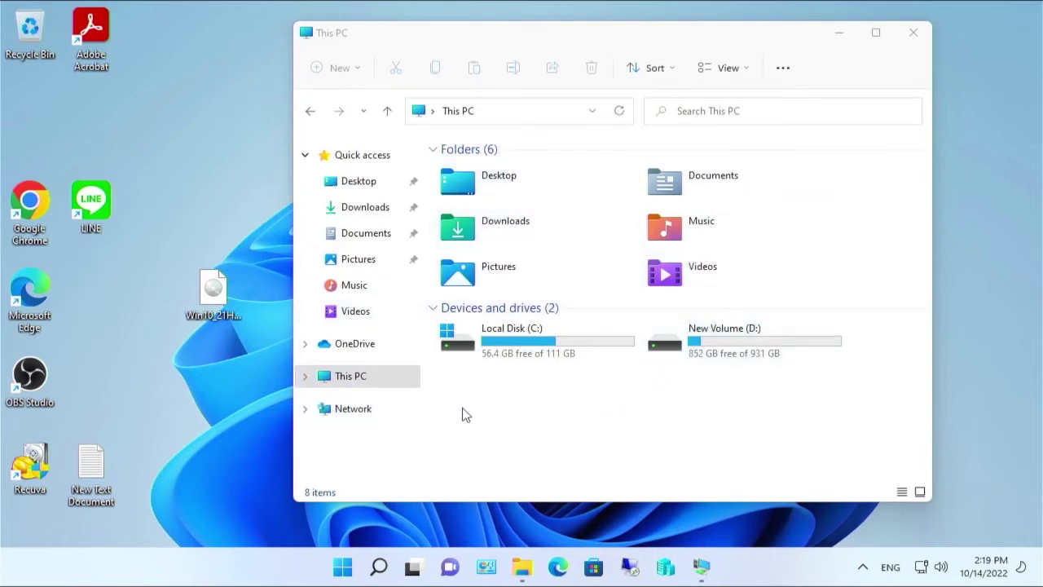
# - Open the Map Network Drive dialog from the full This PC context menu
pyautogui.rightClick(370, 375)
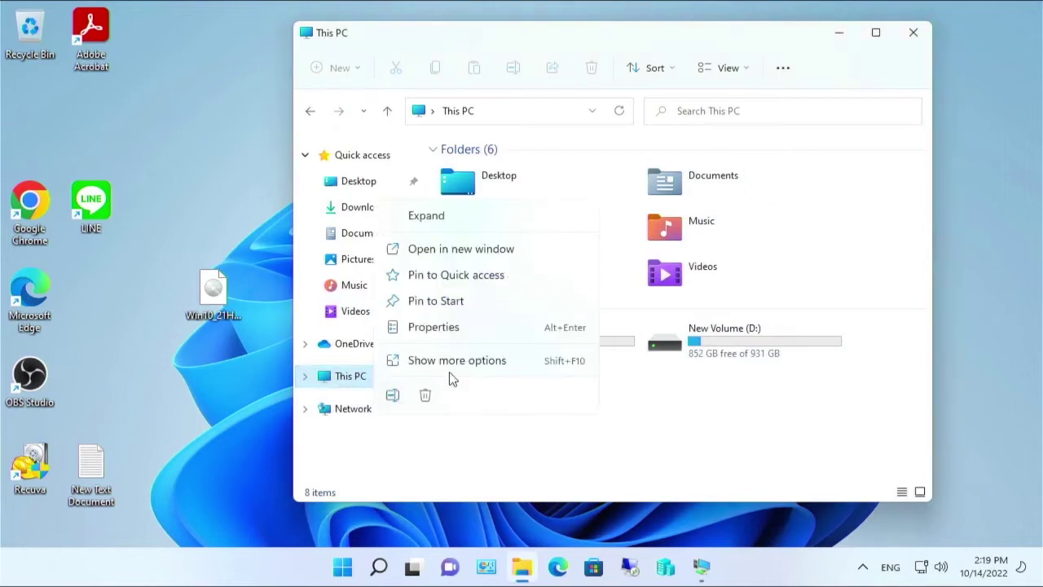
pyautogui.click(479, 362)
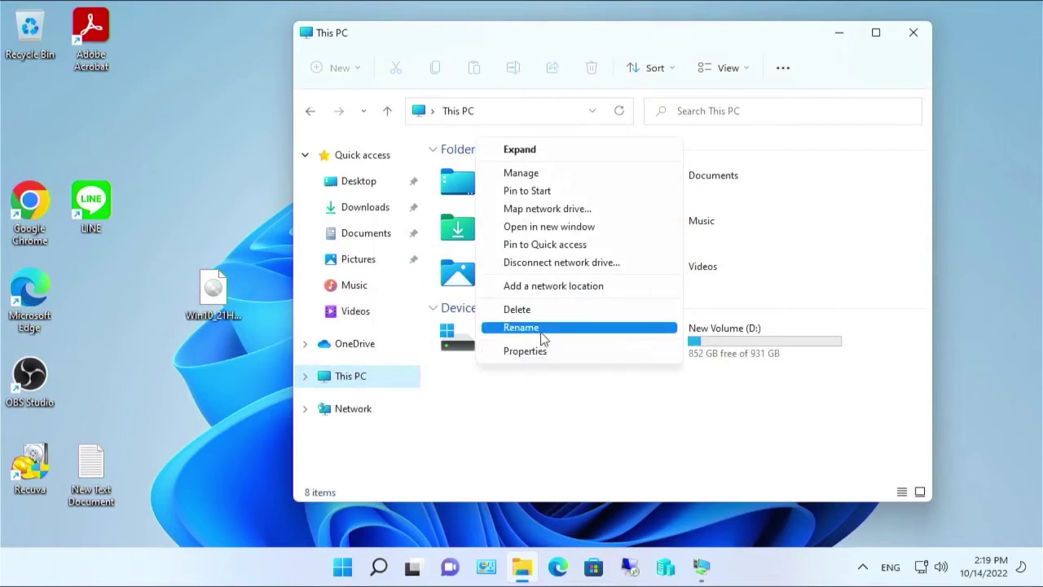
pyautogui.click(545, 210)
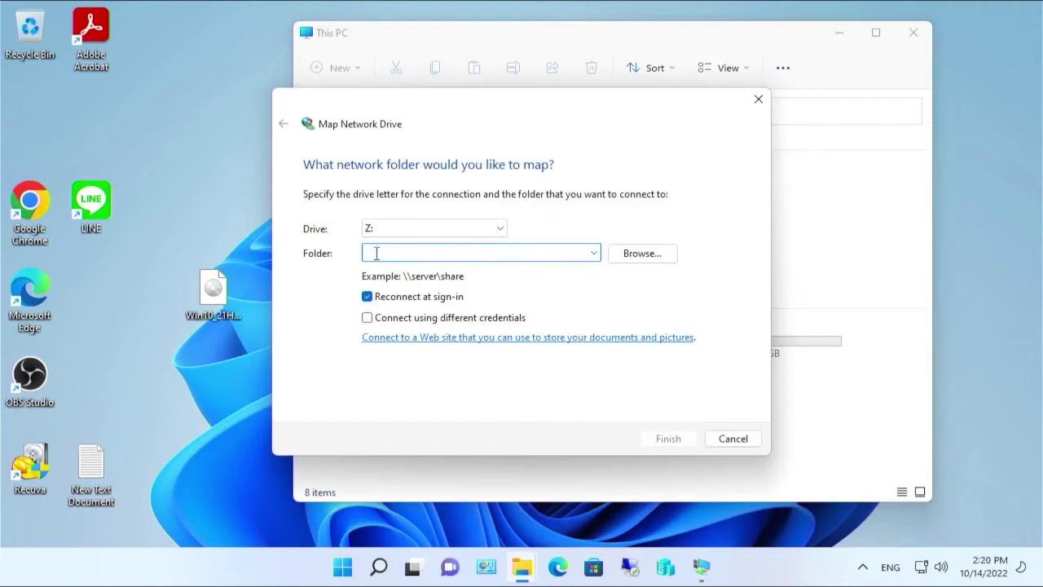
# - Choose drive letter V: and enter the folder path \\192.168.1.10
pyautogui.click(502, 228)
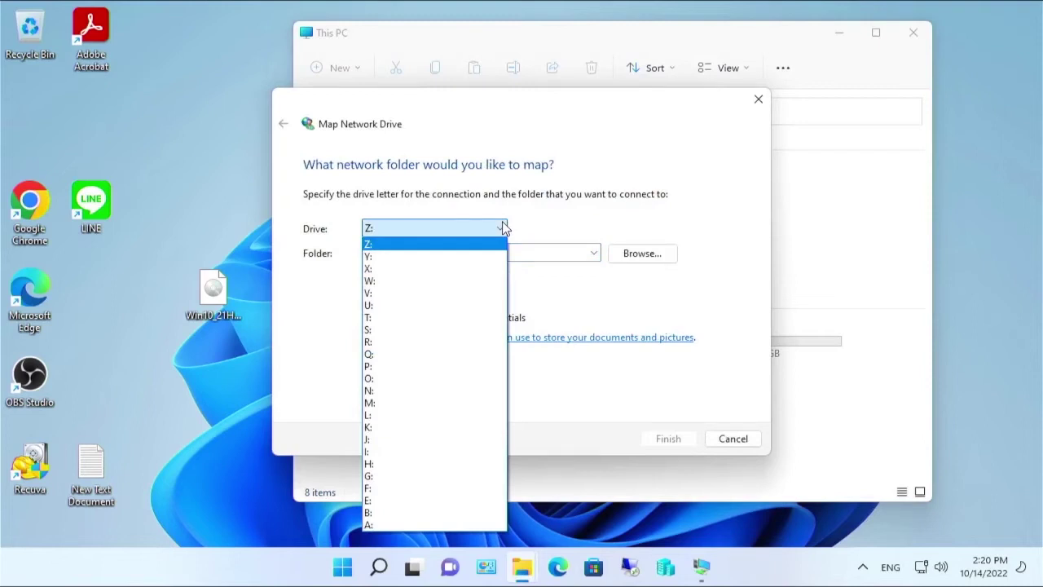
pyautogui.click(462, 294)
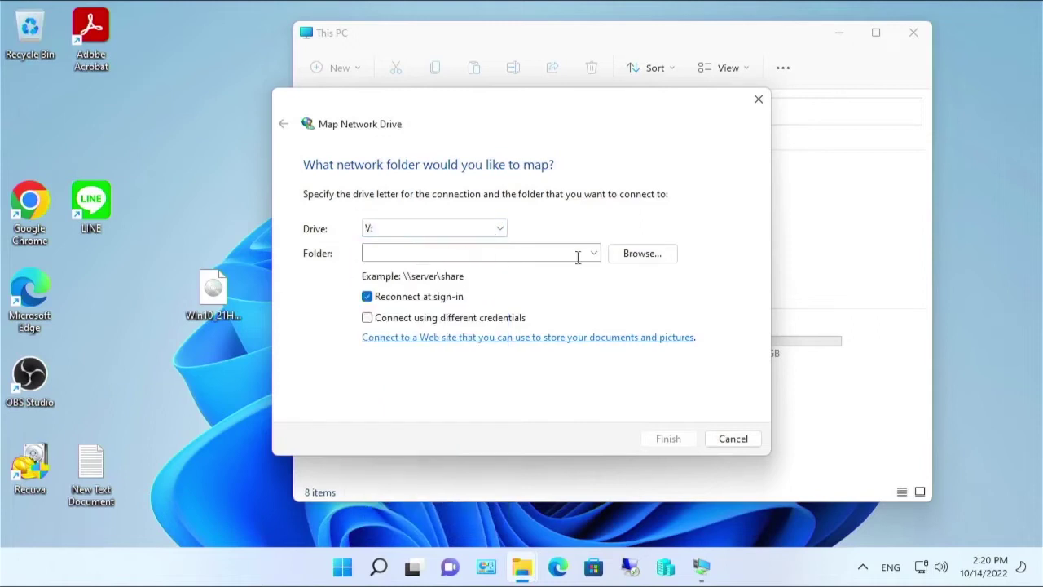
pyautogui.click(550, 251)
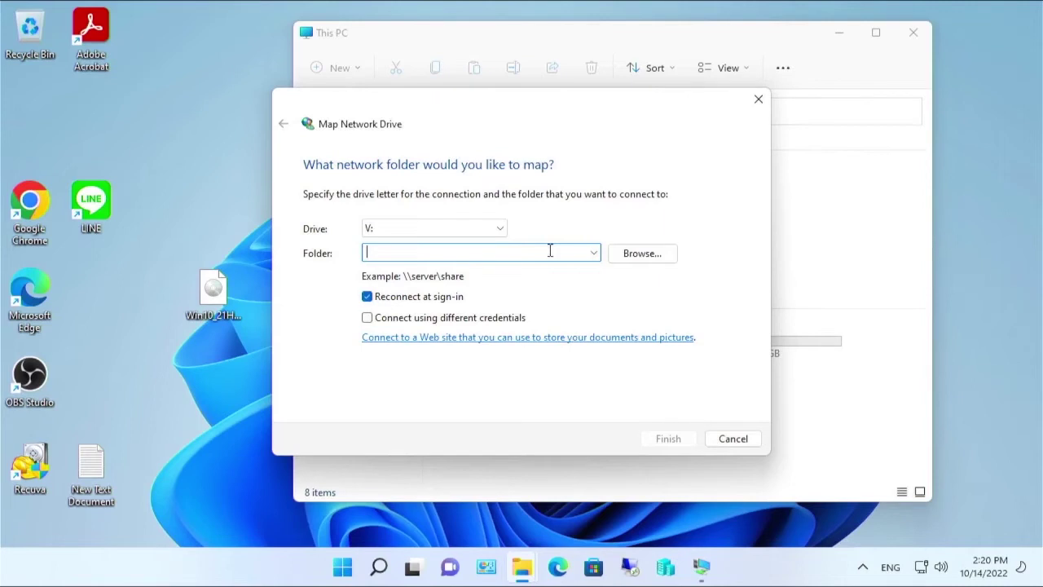
pyautogui.write('\\\\')
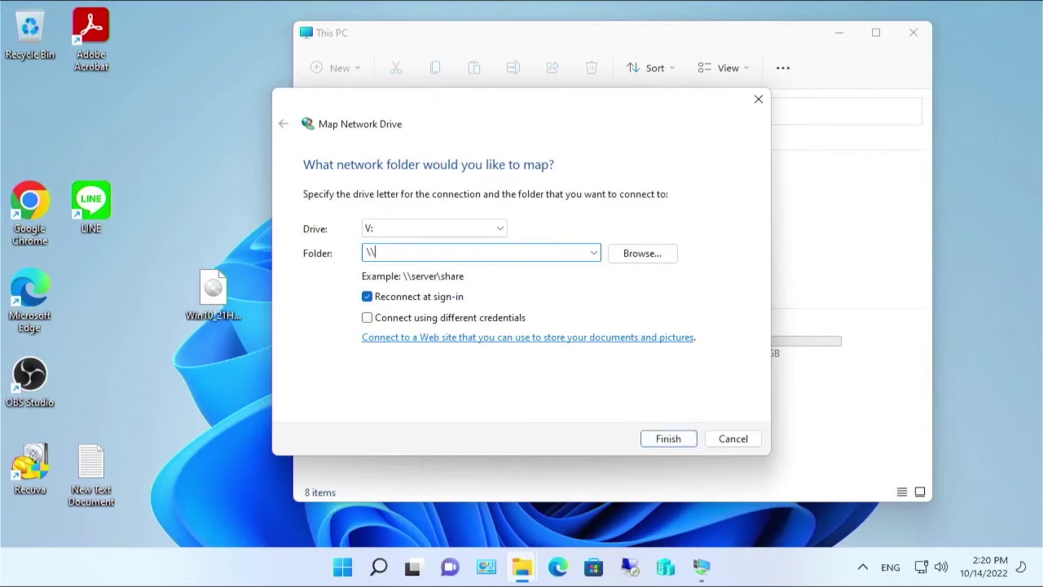
pyautogui.write('192.168.1.10')
# - Browse to 192.168.1.10 and sign in with the account user name and password
pyautogui.click(663, 254)
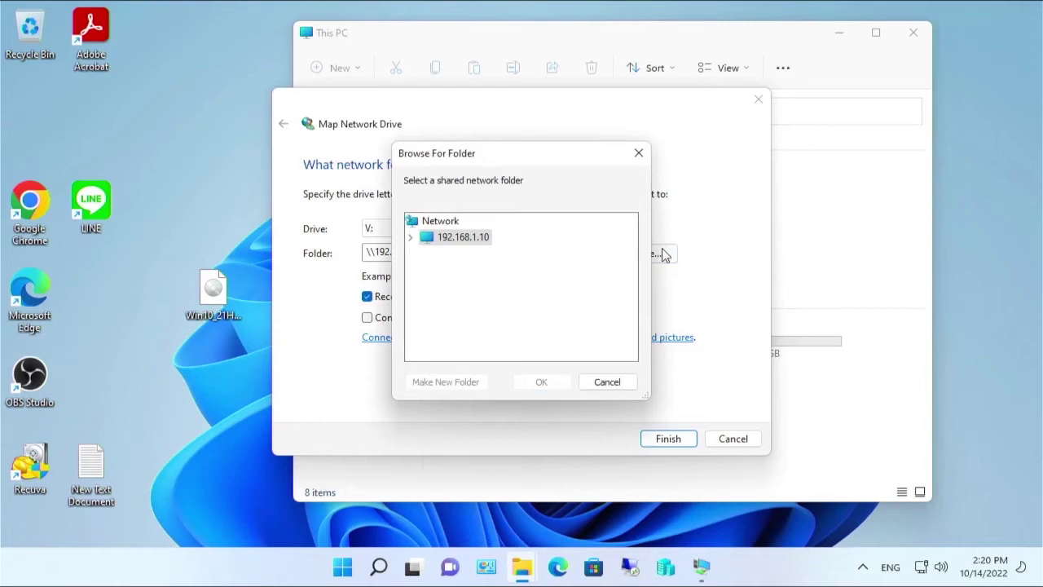
pyautogui.click(411, 237)
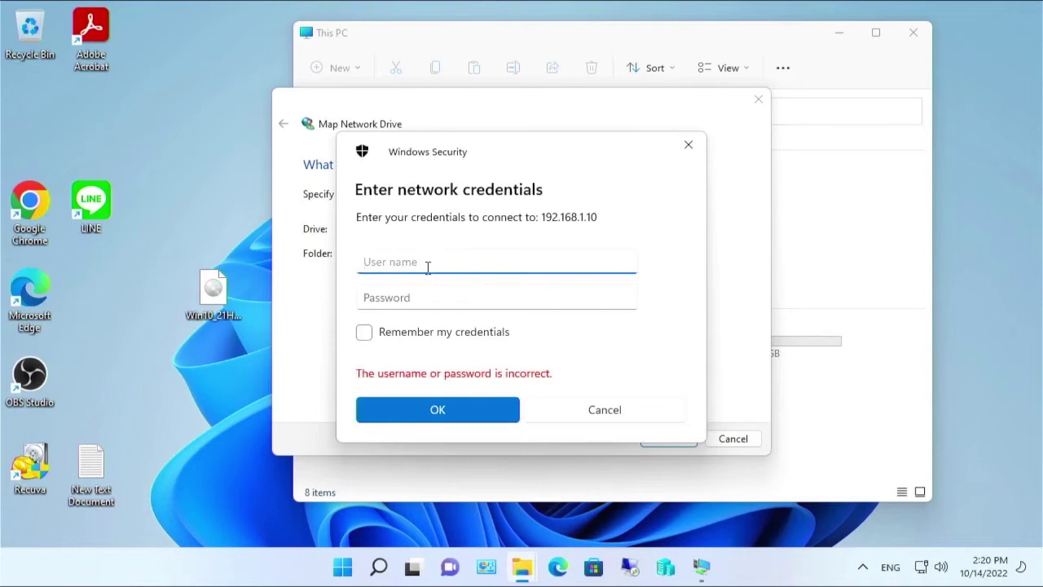
pyautogui.write('tergky')
pyautogui.click(428, 297)
pyautogui.hotkey('ctrl', 'v')
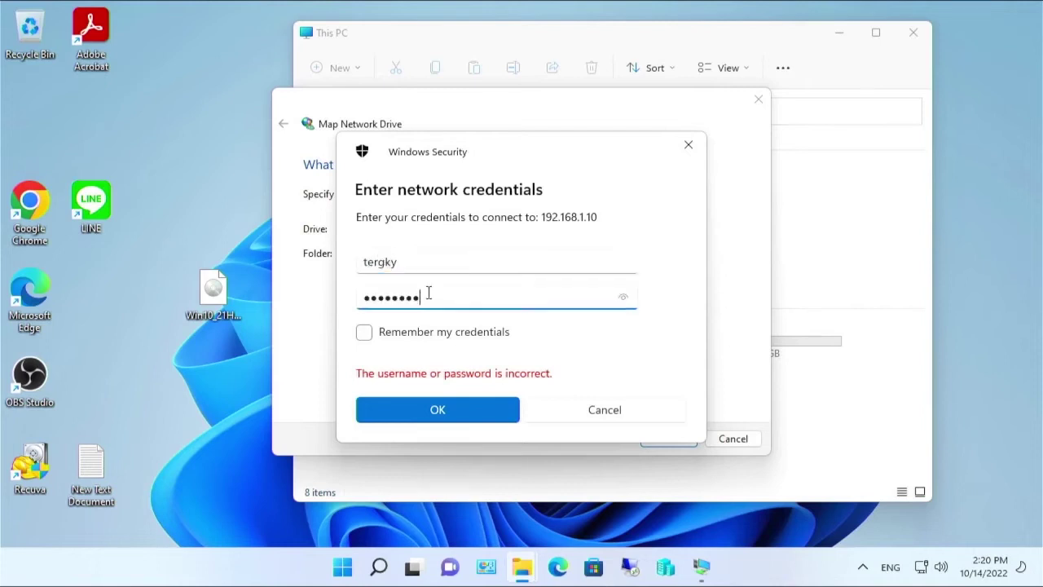
pyautogui.click(434, 416)
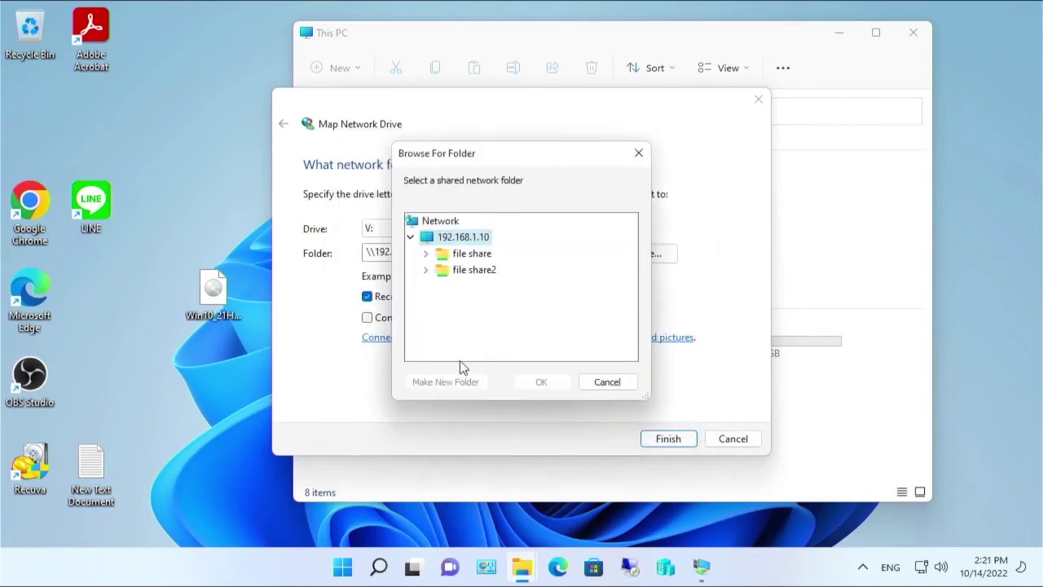
# - Create a new folder named แชร์ไฟล์ inside file share
pyautogui.doubleClick(448, 260)
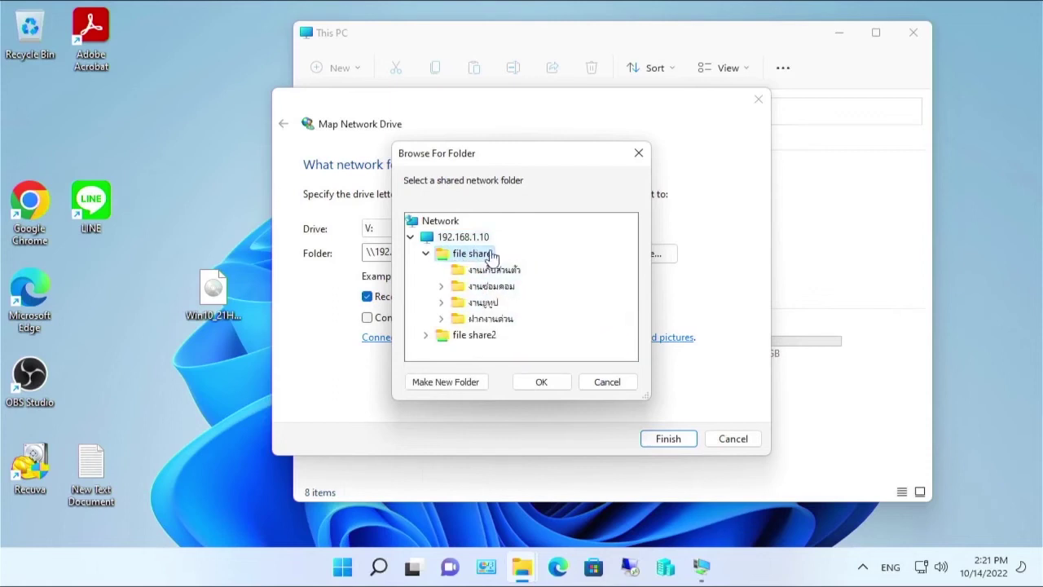
pyautogui.click(444, 382)
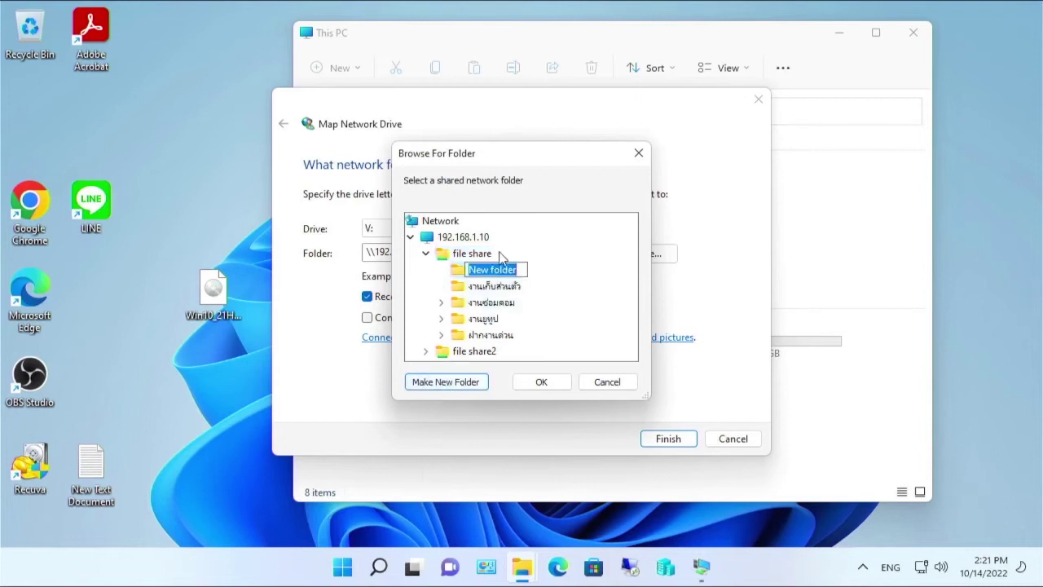
pyautogui.press('`')
pyautogui.write('แชร์ไฟล์')
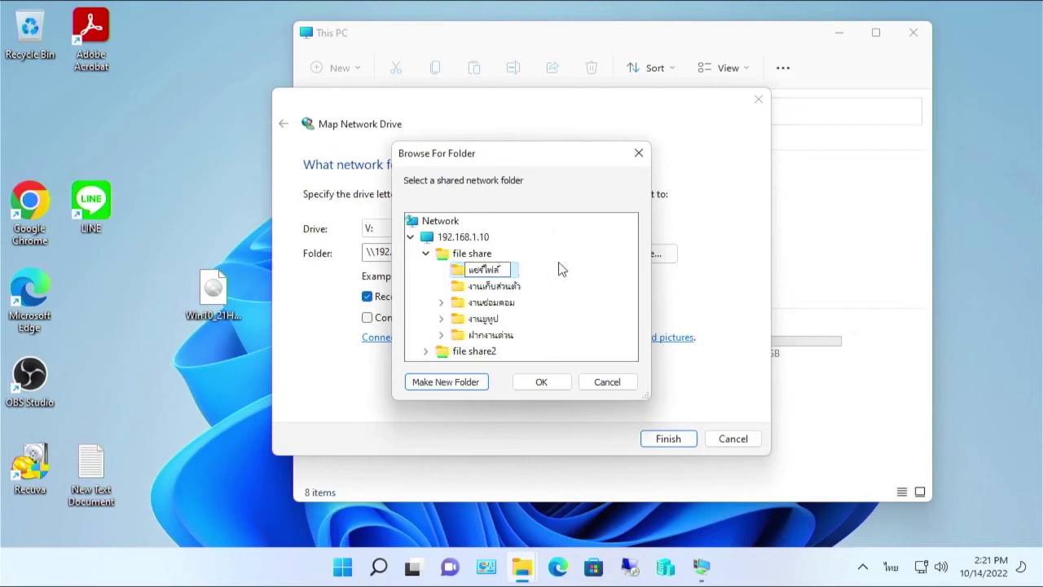
pyautogui.press('Return')
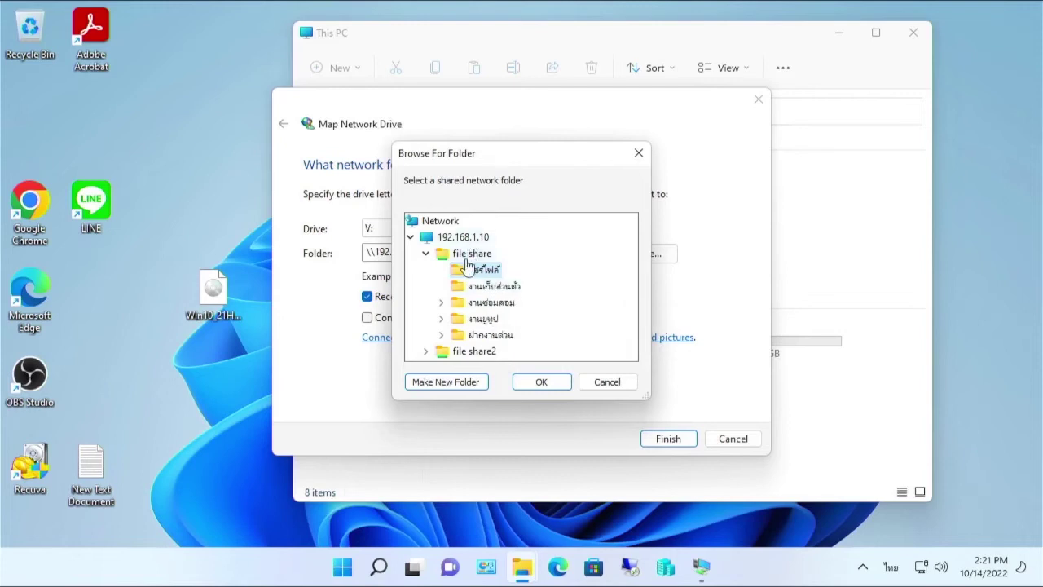
# - Select file share as the folder to map and confirm the browse dialog
pyautogui.press('Up')
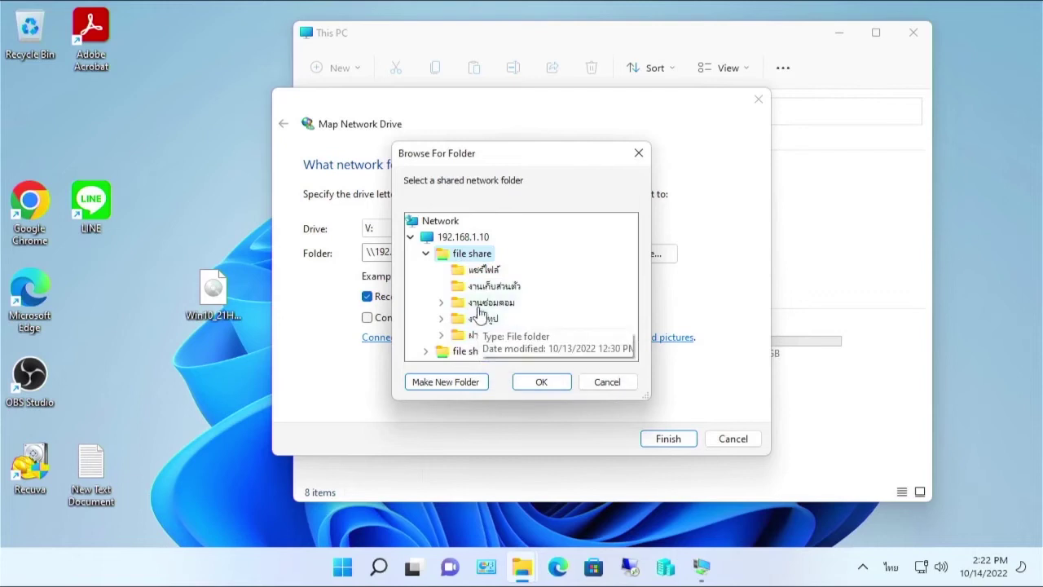
pyautogui.click(486, 274)
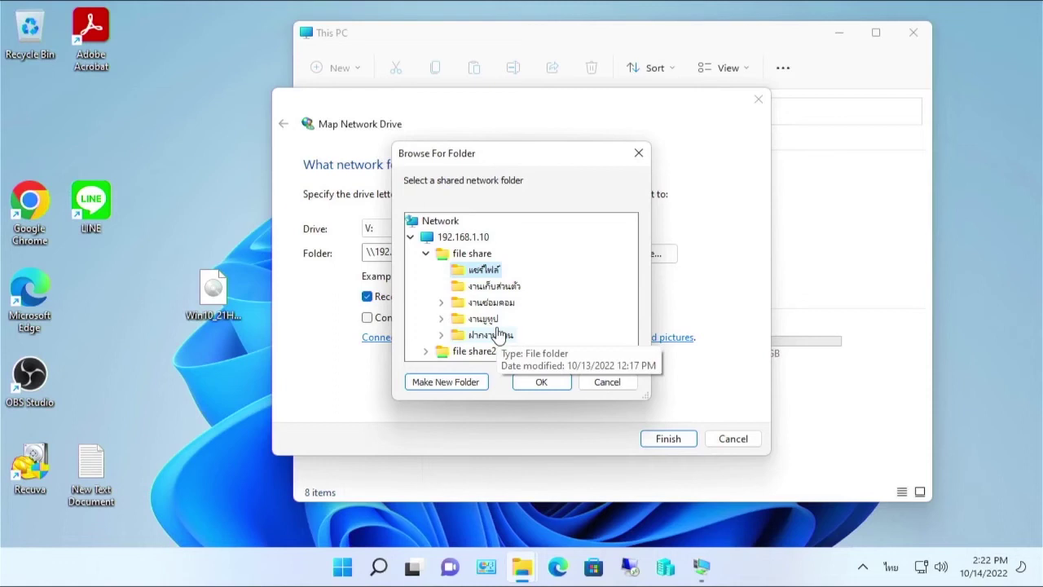
pyautogui.click(471, 255)
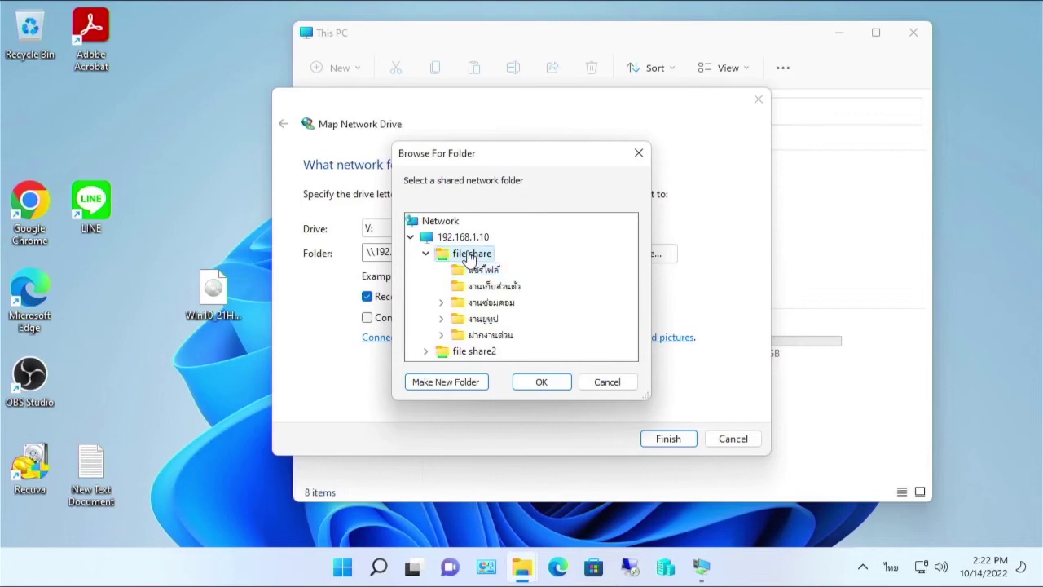
pyautogui.click(539, 385)
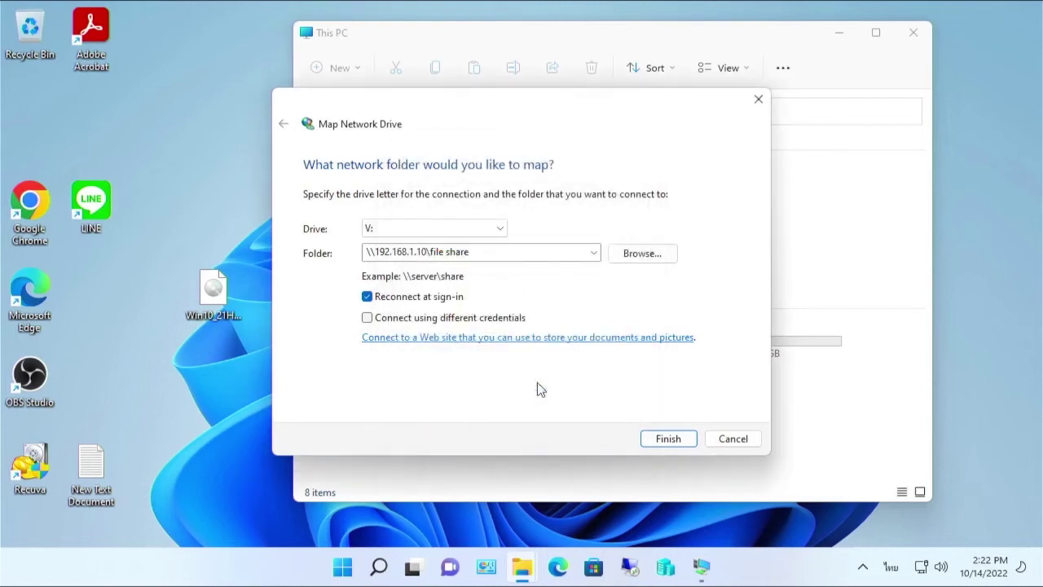
# - Finish mapping drive V:, close its window, and check it under Network locations
pyautogui.click(669, 439)
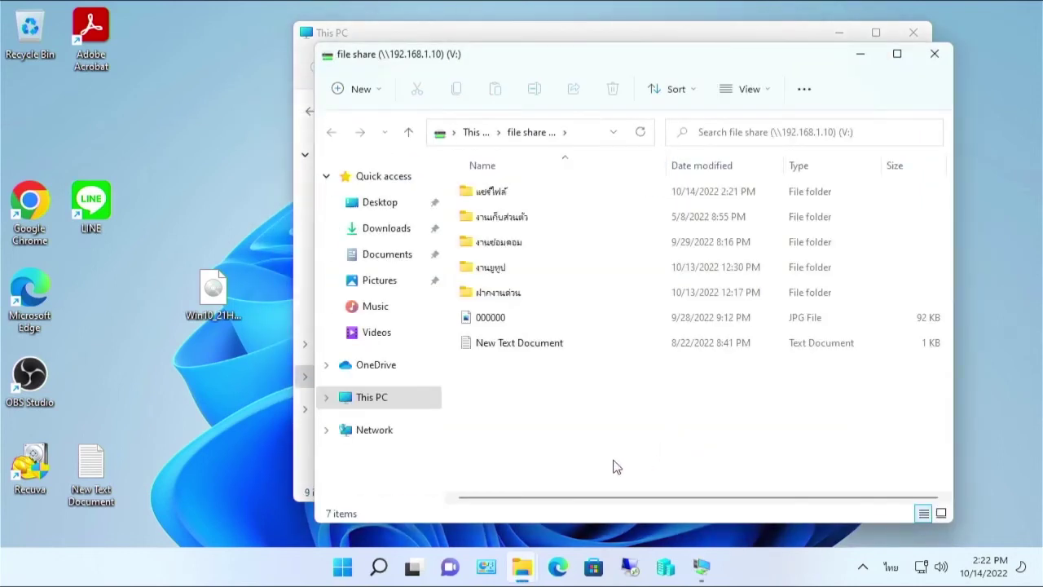
pyautogui.click(937, 56)
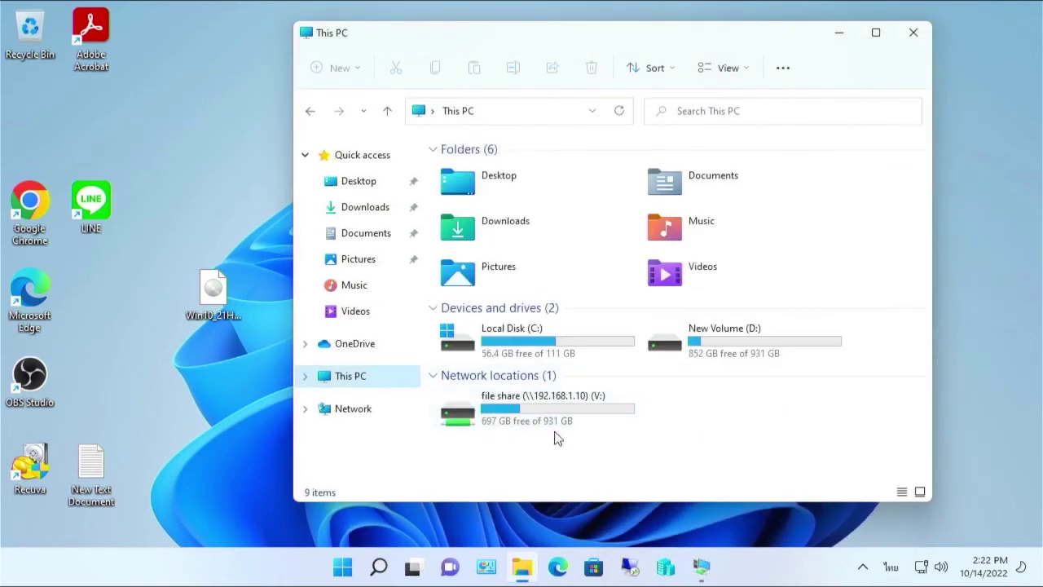
pyautogui.moveTo(507, 424)
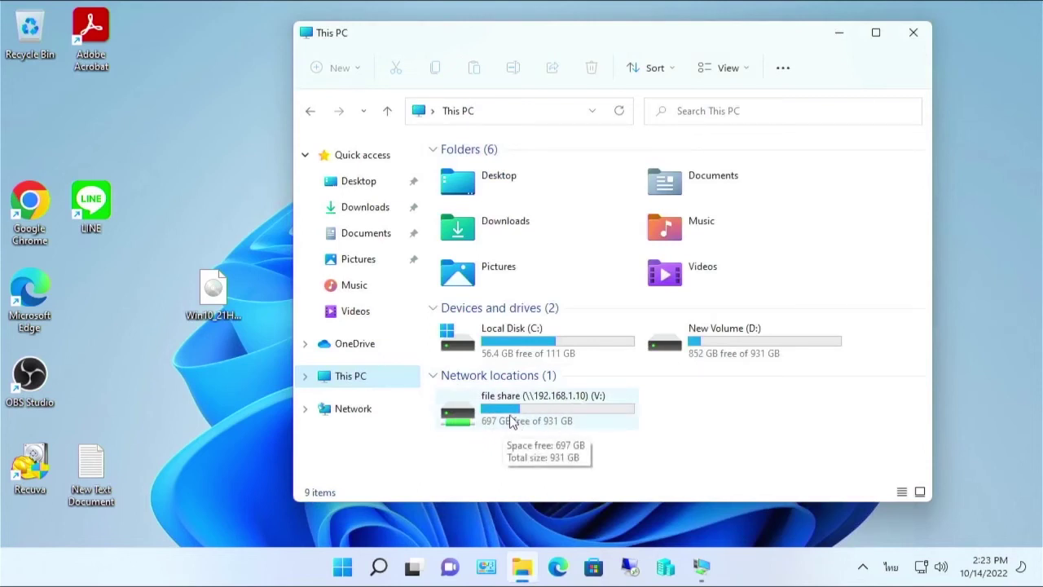
# - Open the empty แชร์ไฟล์ folder on drive V:, backing out of a wrong folder first
pyautogui.doubleClick(511, 421)
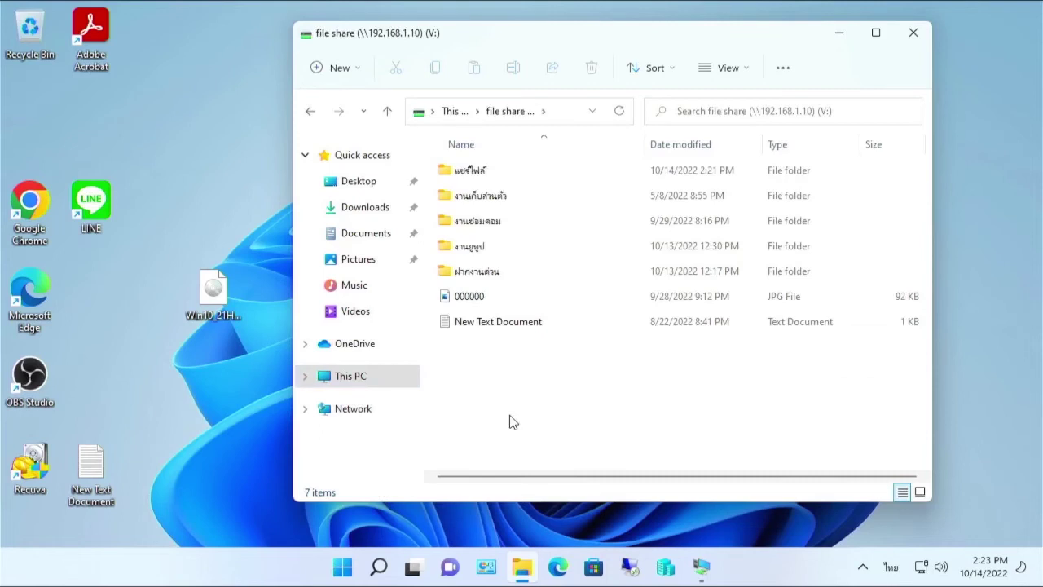
pyautogui.doubleClick(496, 175)
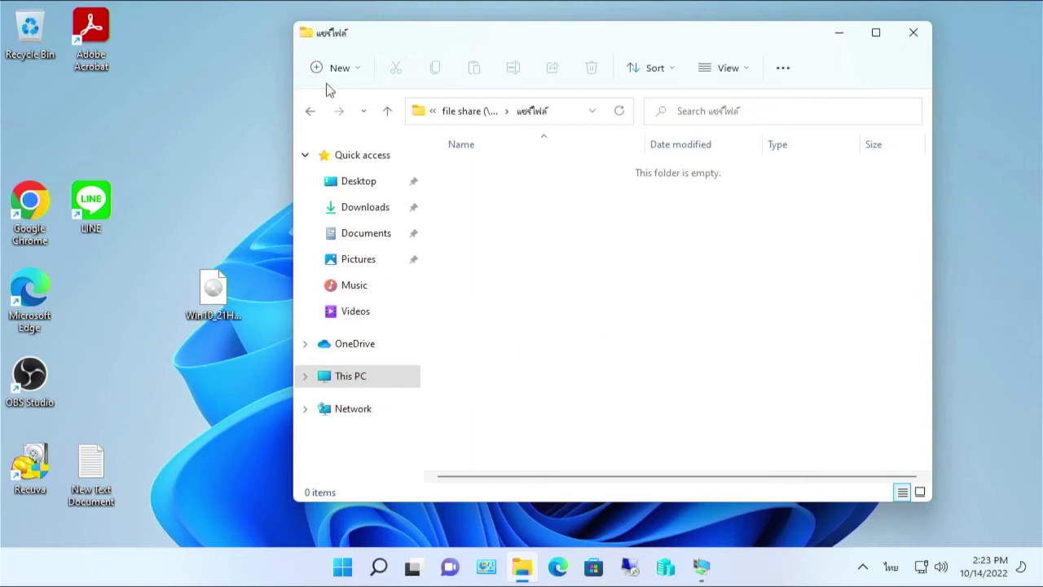
pyautogui.click(310, 112)
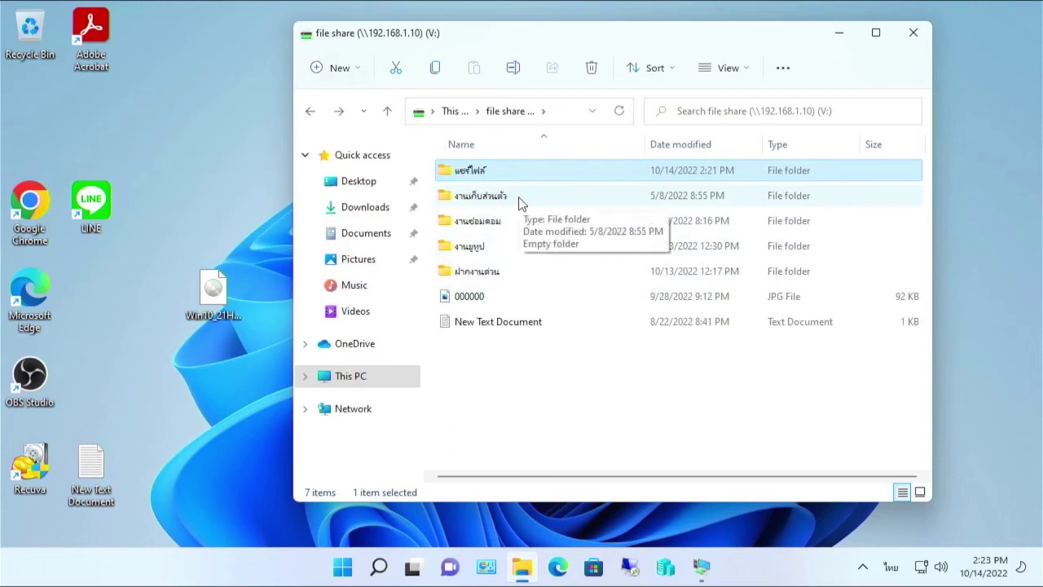
pyautogui.doubleClick(472, 170)
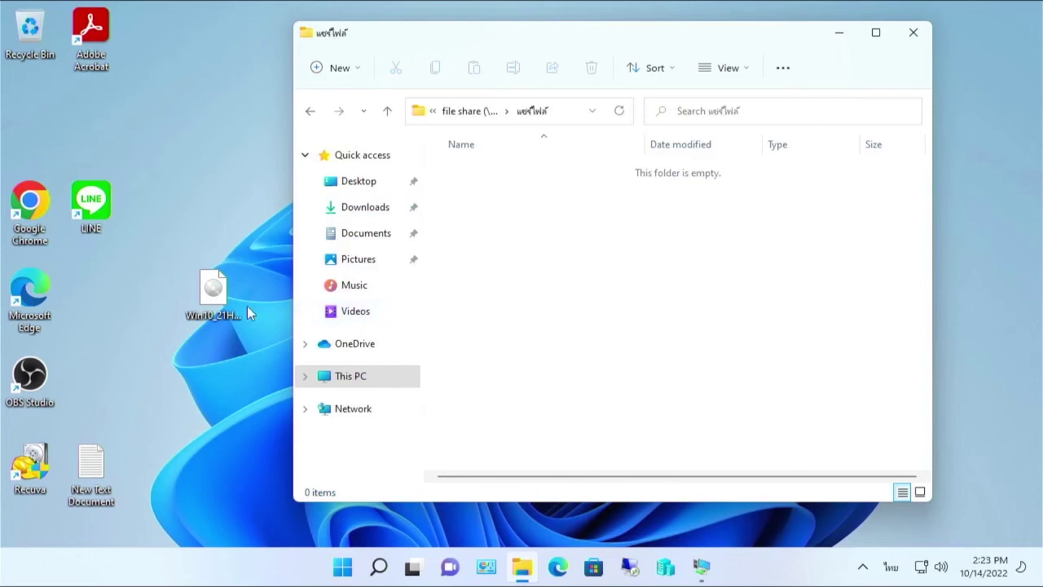
# - Copy the Win10_21H2_EnglishInternational_x64 ISO from the desktop into แชร์ไฟล์, then return to This PC
pyautogui.moveTo(203, 293); pyautogui.dragTo(617, 300)
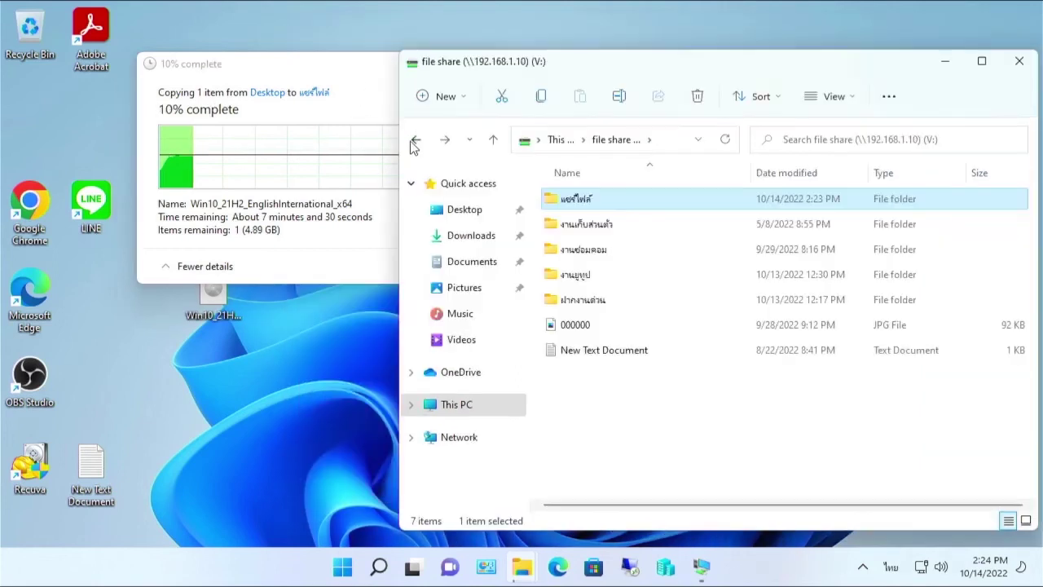
pyautogui.click(415, 141)
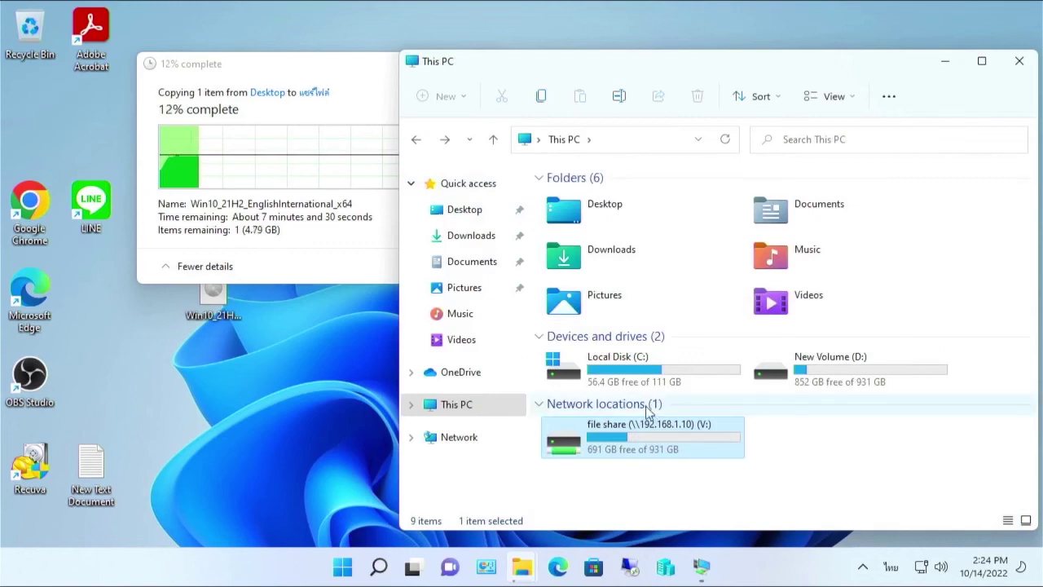
# - Open แชร์ไฟล์ on drive V: to confirm the ISO appears while copying continues
pyautogui.doubleClick(628, 457)
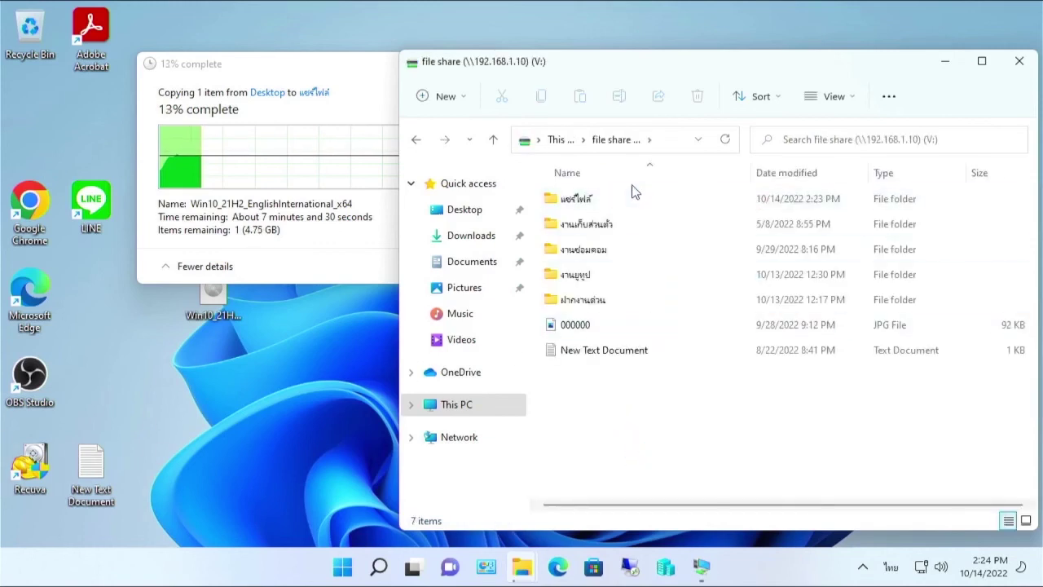
pyautogui.doubleClick(617, 199)
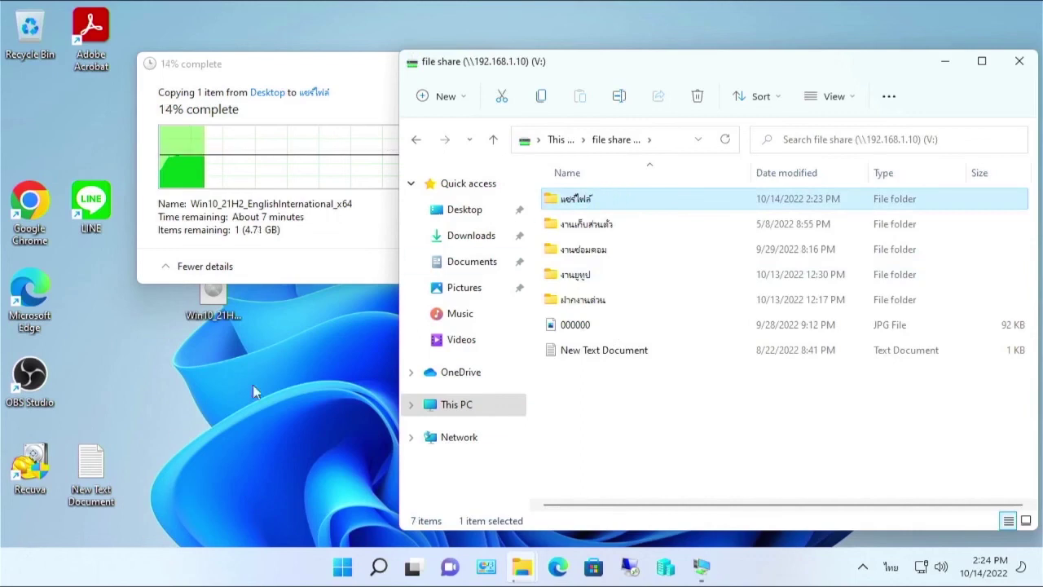
pyautogui.moveTo(103, 477); pyautogui.dragTo(808, 335)
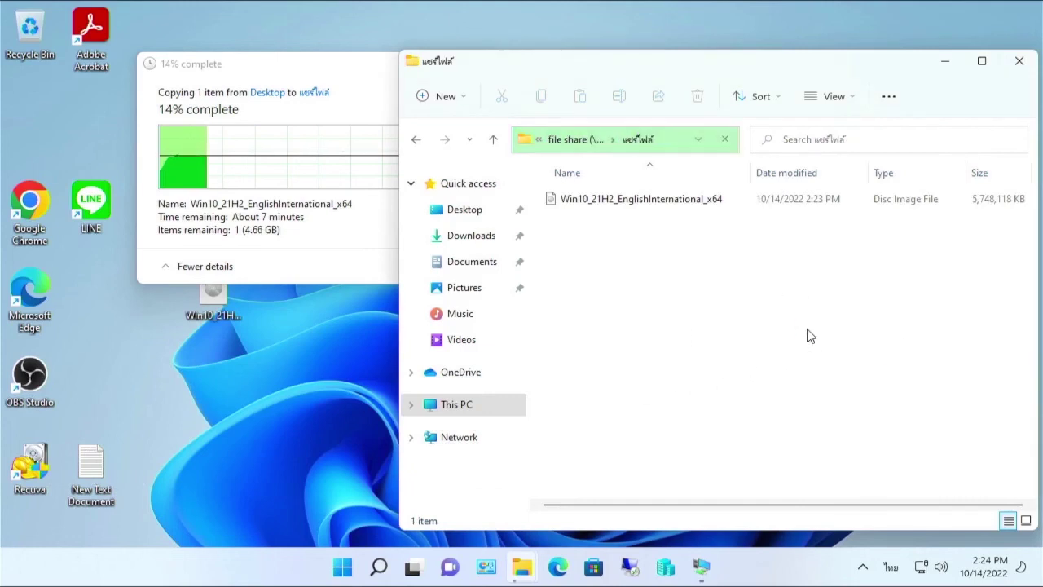